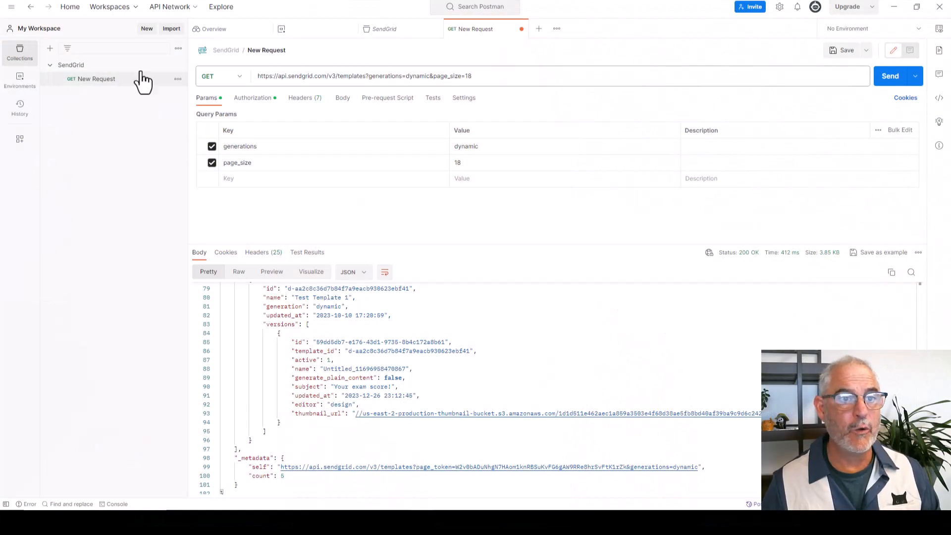
# Add a new request named "Send Single Message - No Template" to the SendGrid collection.
pyautogui.click(178, 65)
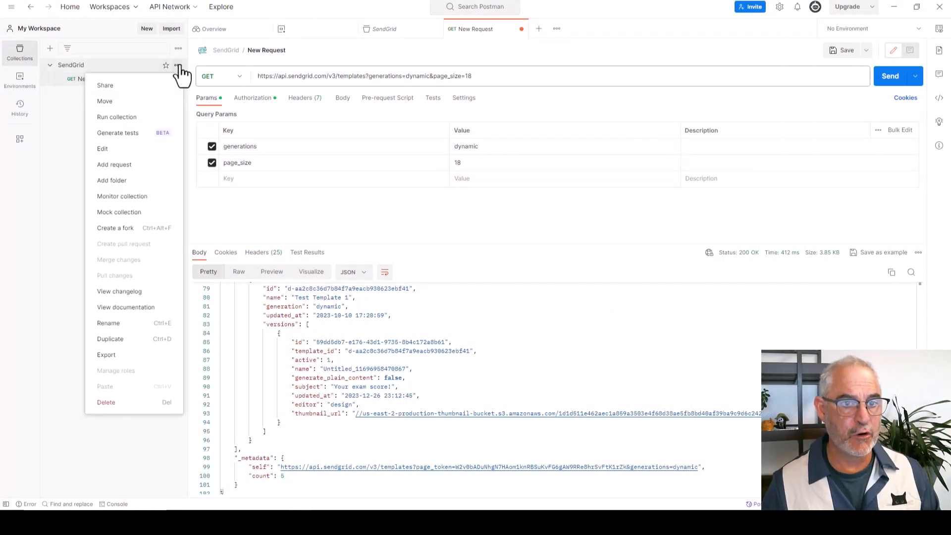
pyautogui.click(125, 164)
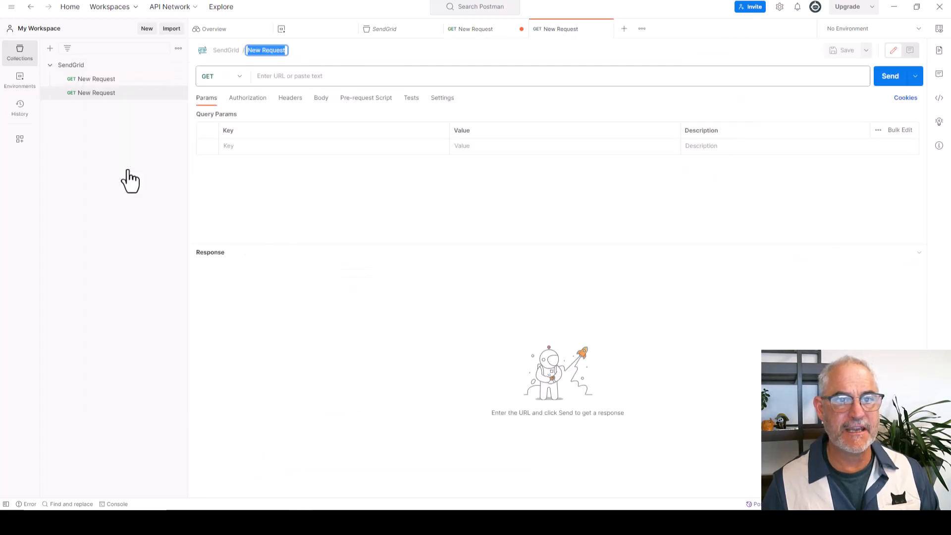
pyautogui.write('S')
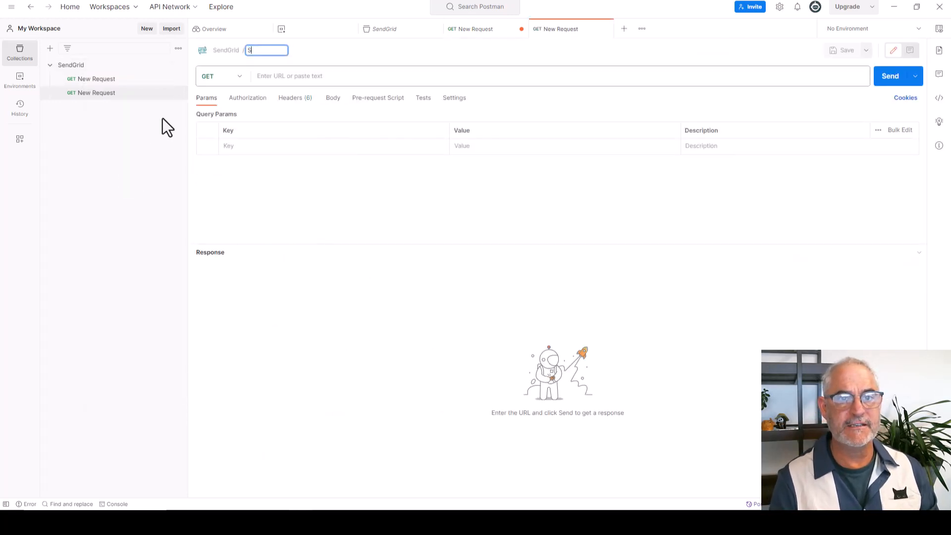
pyautogui.write('end Single Me')
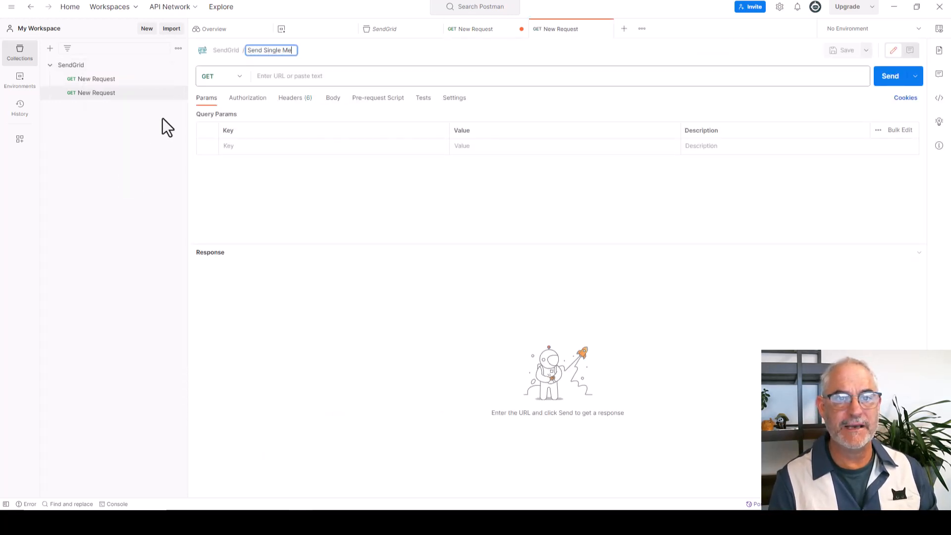
pyautogui.write('ssage -')
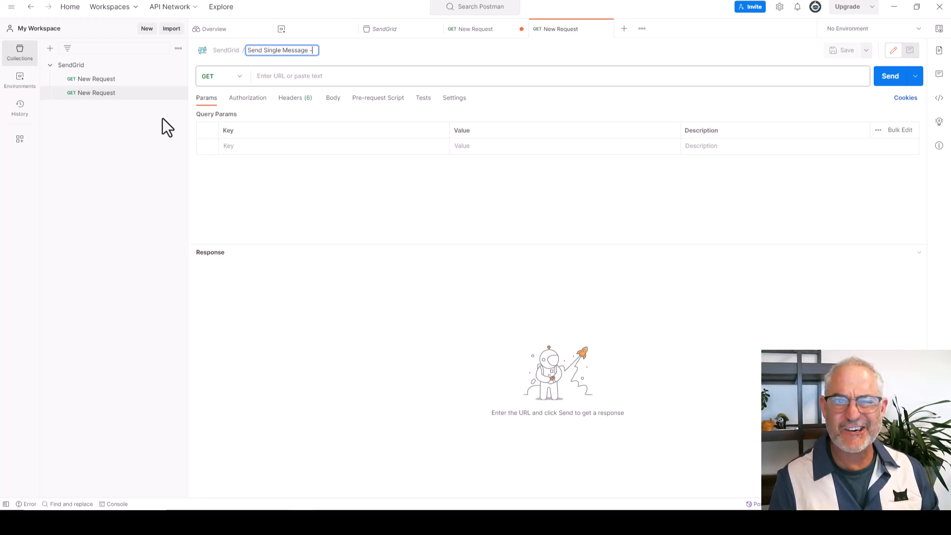
pyautogui.write(' No Template')
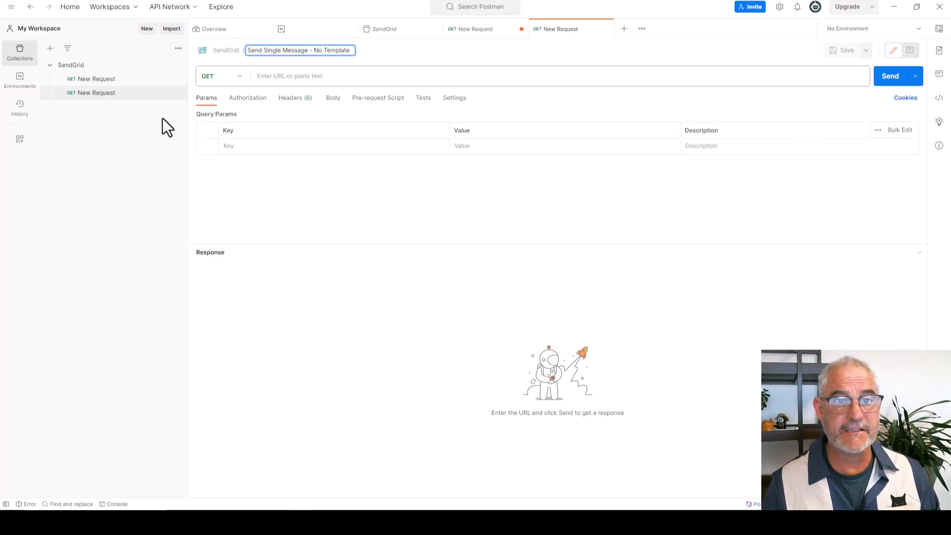
pyautogui.click(239, 79)
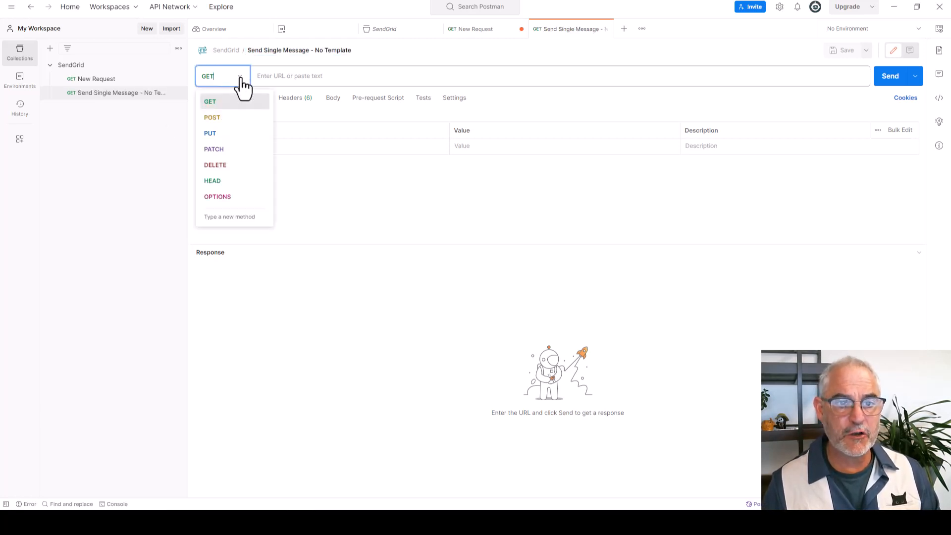
pyautogui.click(213, 118)
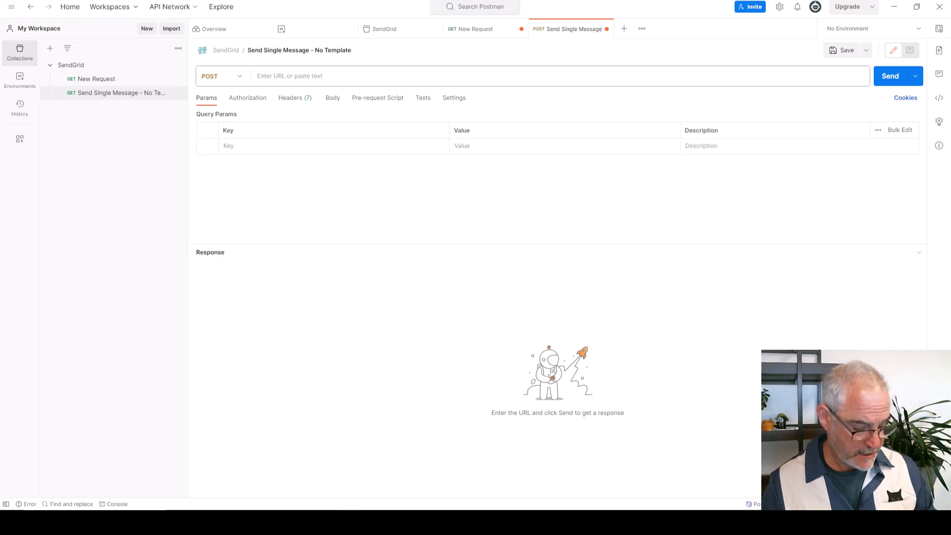
pyautogui.click(297, 79)
pyautogui.write('https://api.sendgrid.com/v3/mail/send')
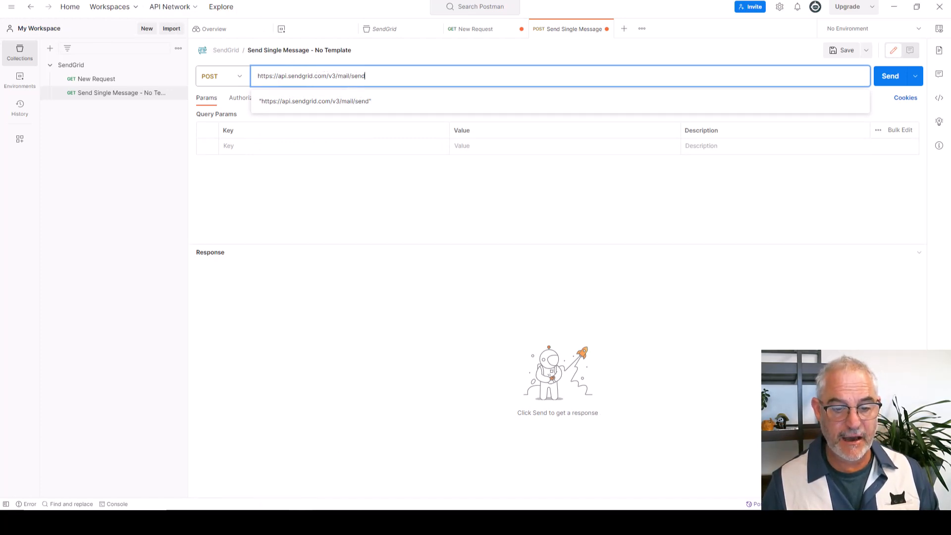
# Switch to the SendGrid API documentation in the browser, open the Mail Send reference and examine its request body schema.
pyautogui.click(294, 522)
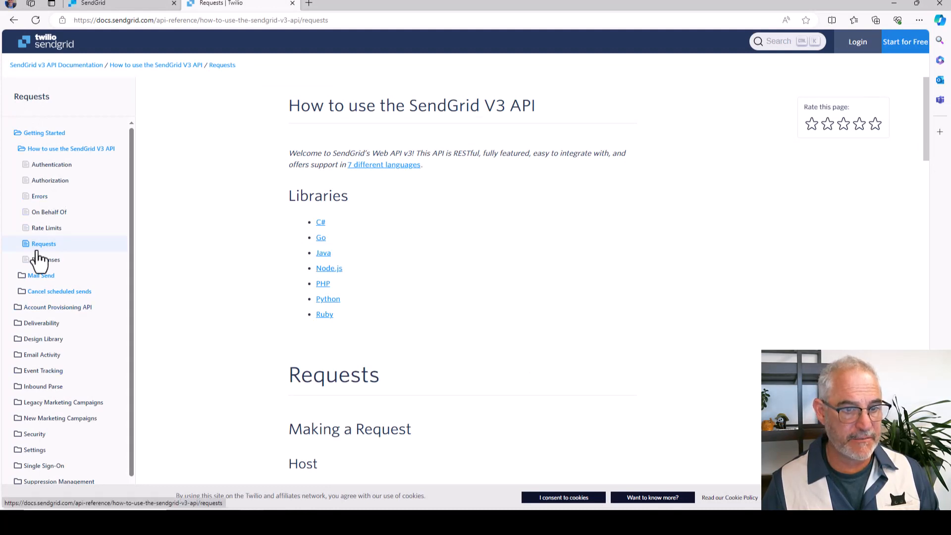
pyautogui.click(36, 277)
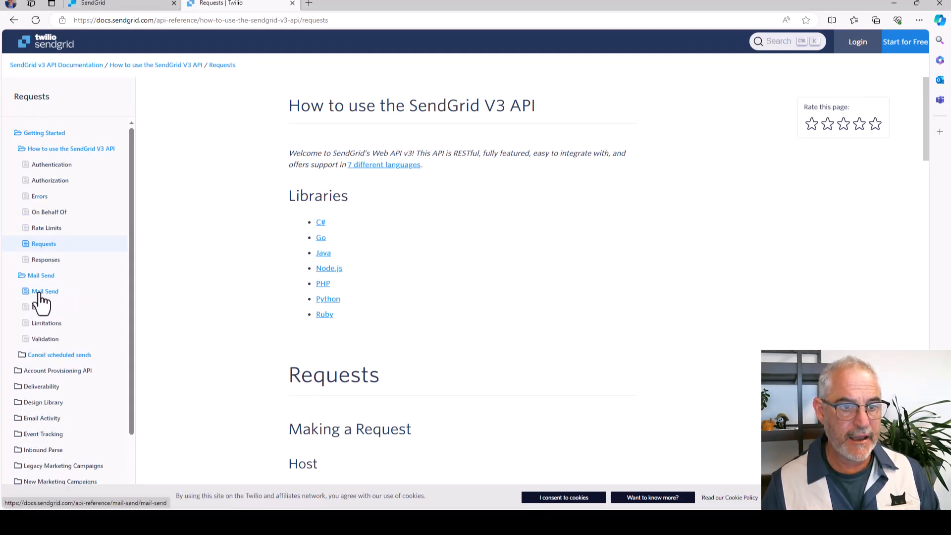
pyautogui.click(40, 293)
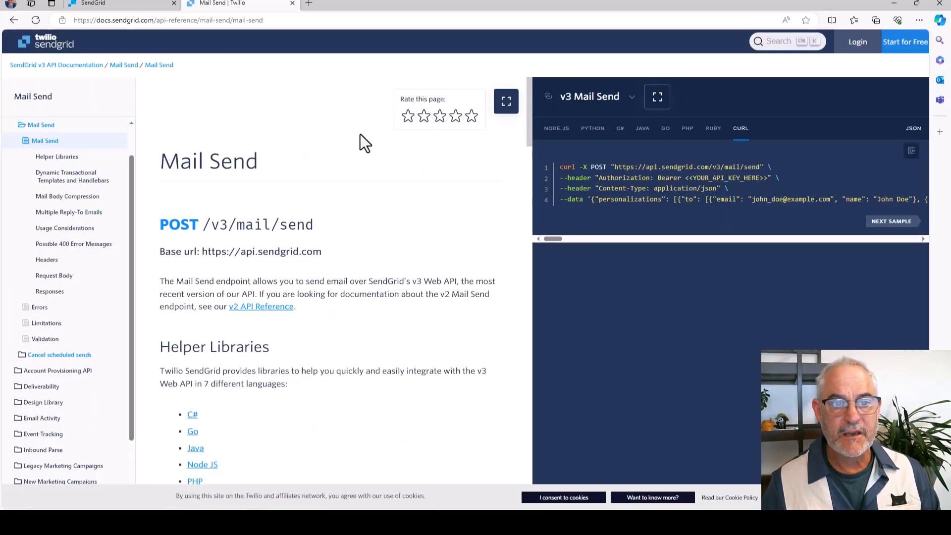
pyautogui.scroll(-7, 288, 207)
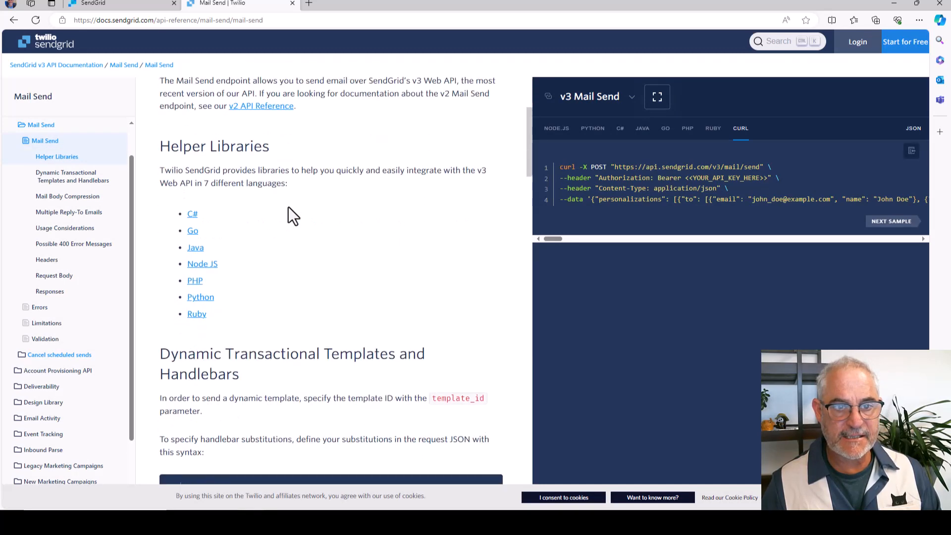
pyautogui.scroll(-9, 293, 215)
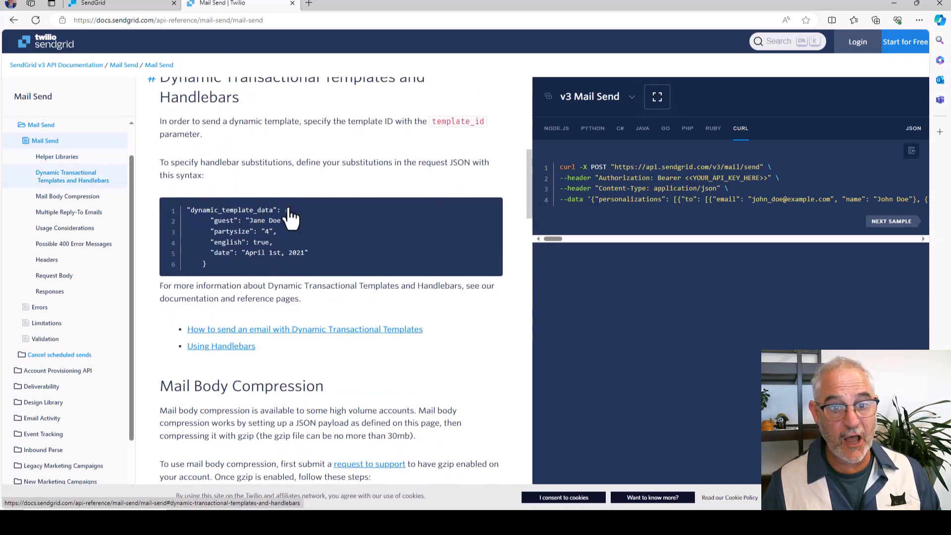
pyautogui.scroll(-12, 293, 216)
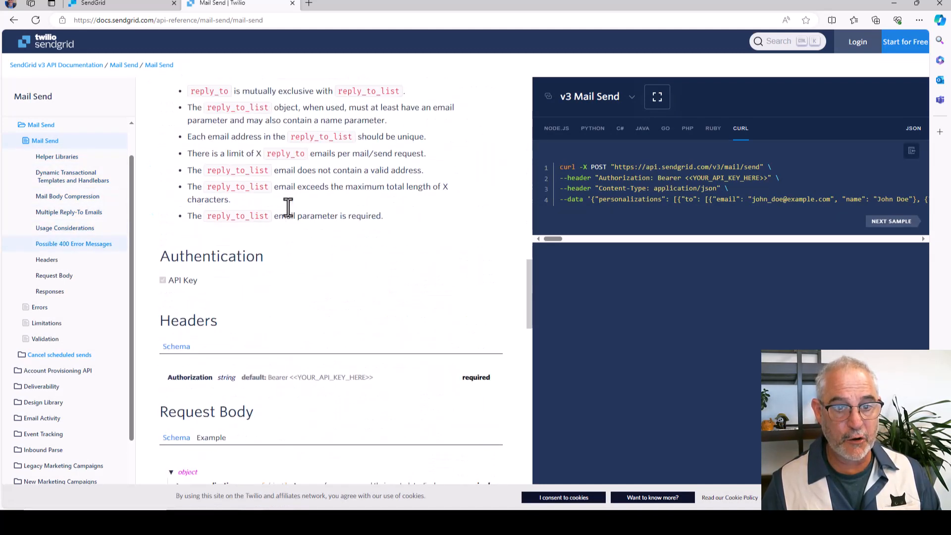
pyautogui.scroll(-2, 288, 206)
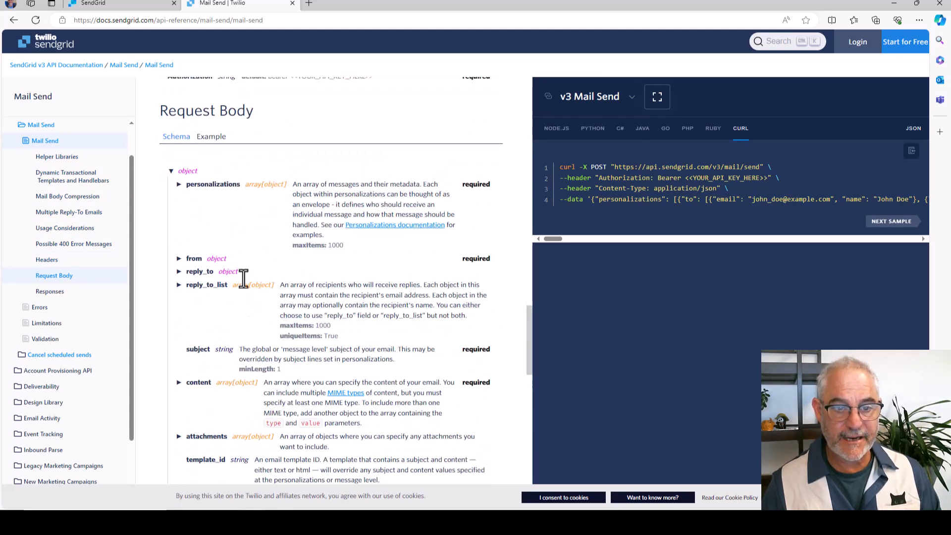
pyautogui.scroll(-2, 274, 245)
pyautogui.scroll(-5, 258, 262)
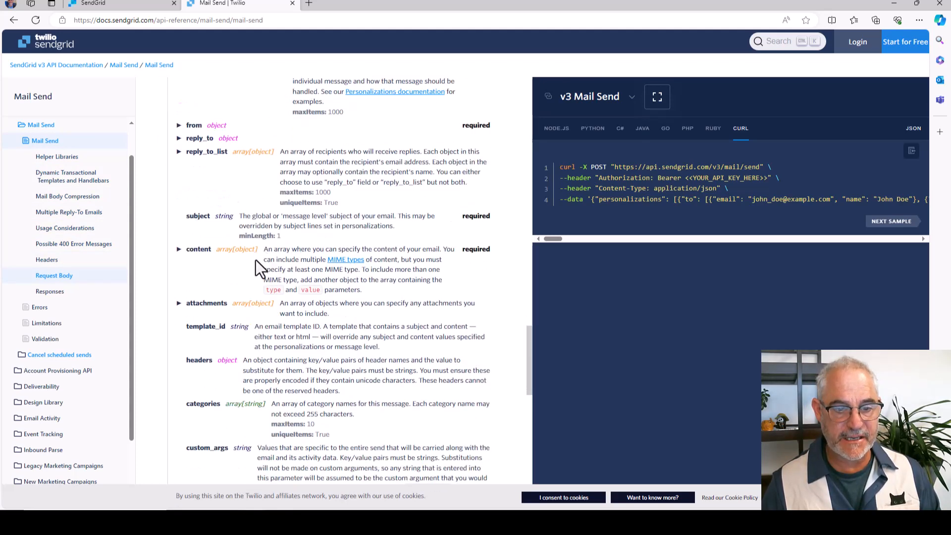
pyautogui.scroll(-7, 263, 192)
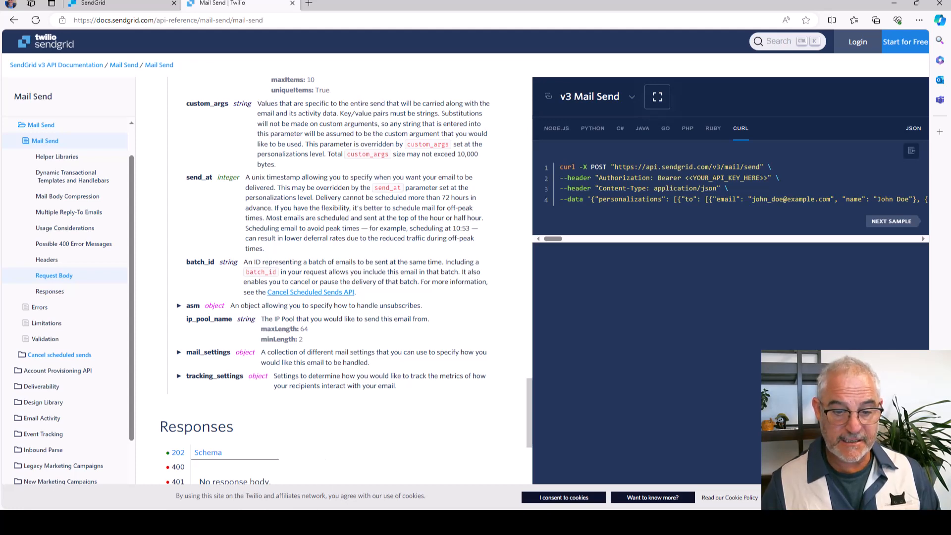
# Switch back to Postman and send the POST request to the mail/send endpoint without authorization or a body.
pyautogui.hotkey('alt', 'Tab')
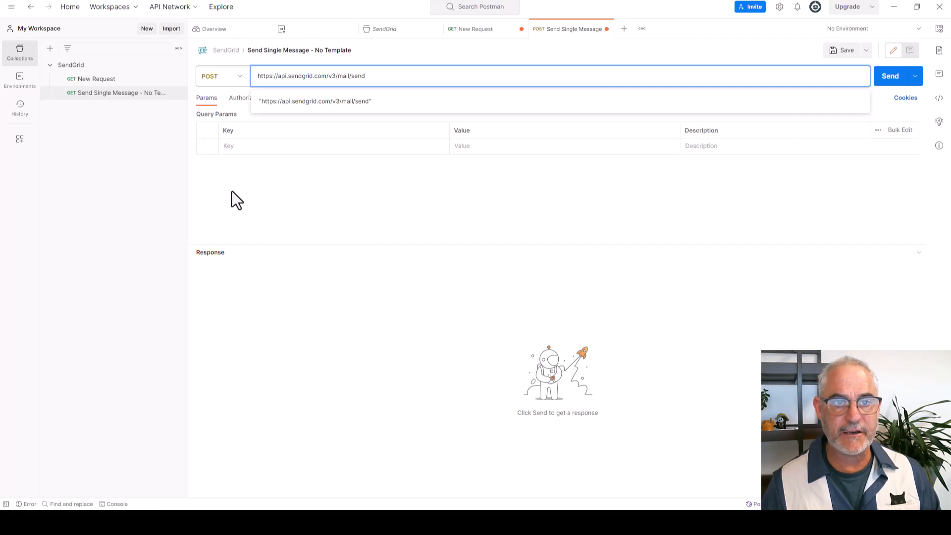
pyautogui.press('Return')
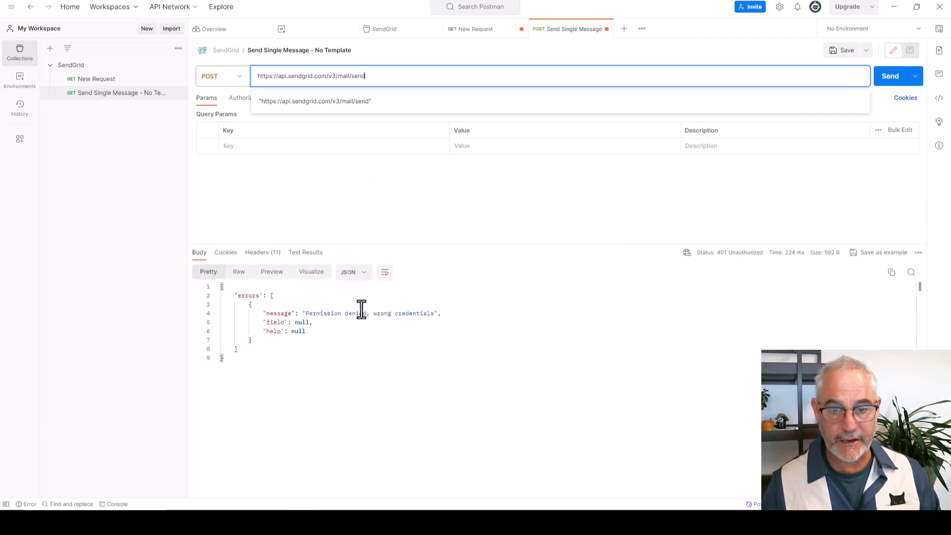
pyautogui.click(290, 204)
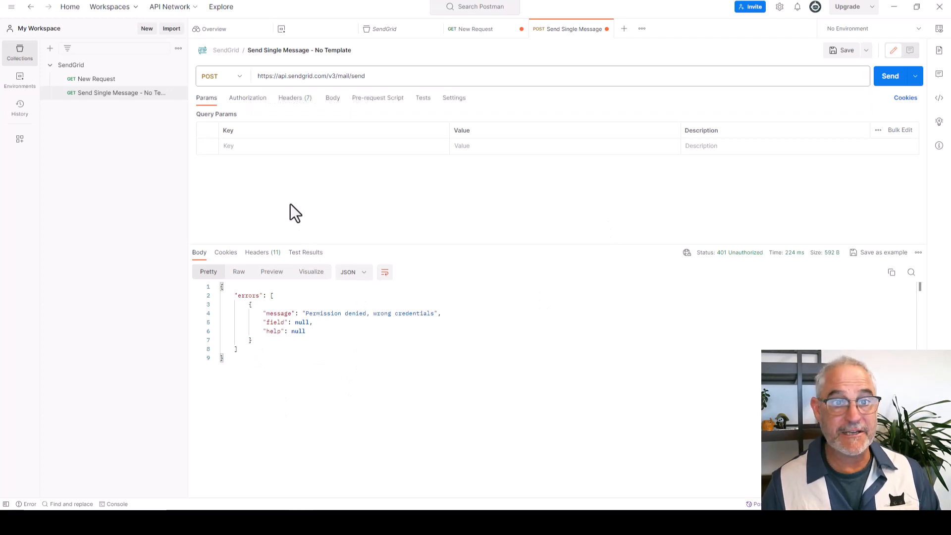
# Set the request's authorization type to Bearer Token.
pyautogui.click(250, 102)
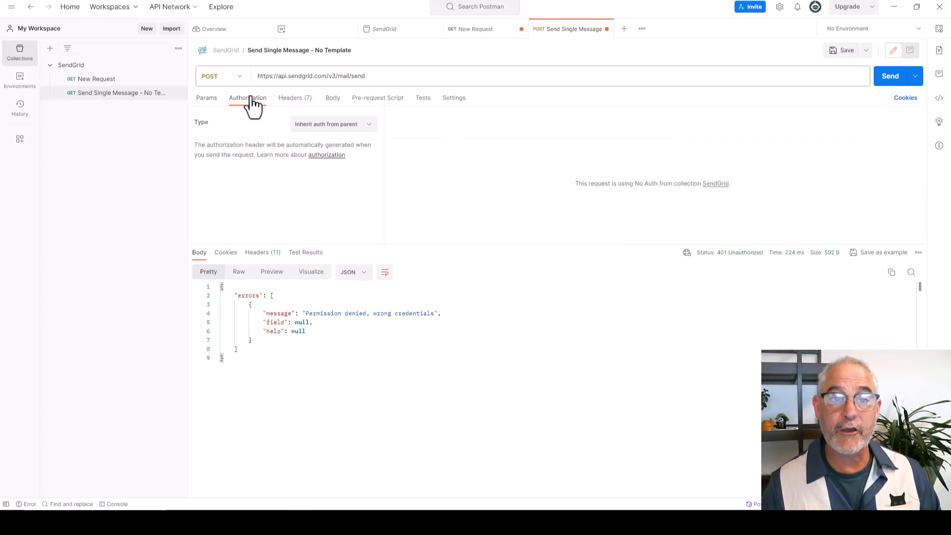
pyautogui.click(341, 126)
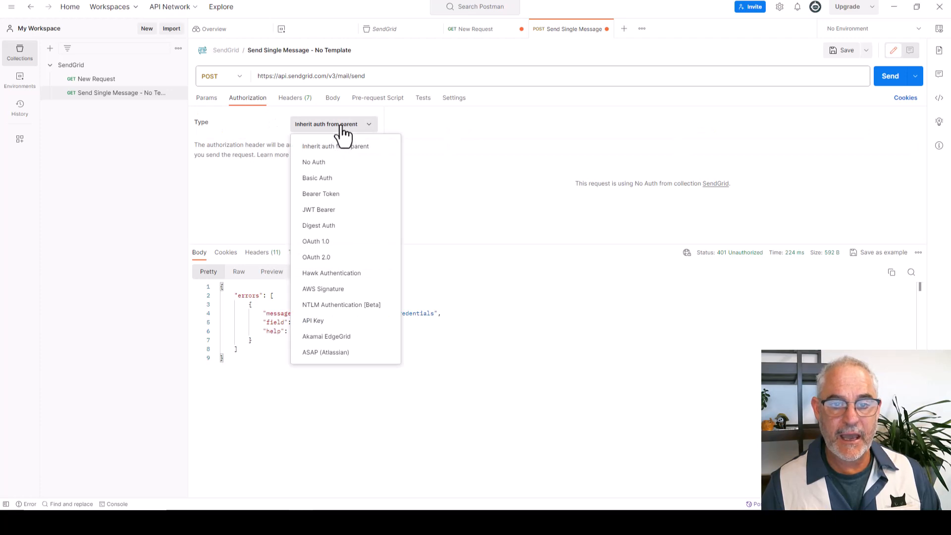
pyautogui.click(327, 196)
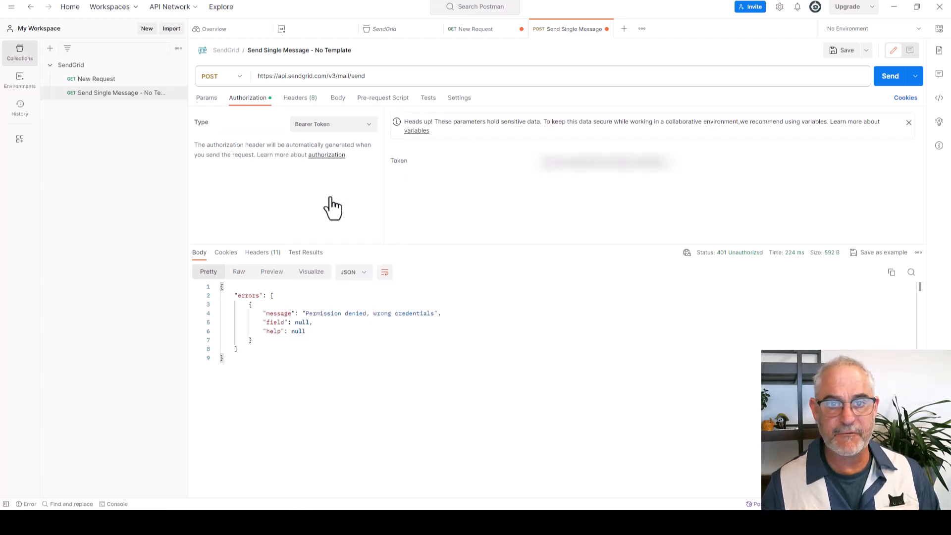
# Set the request body to raw JSON and paste the mail payload with from, personalizations, subject, *name* and *score* substitutions, and text/html content.
pyautogui.click(338, 101)
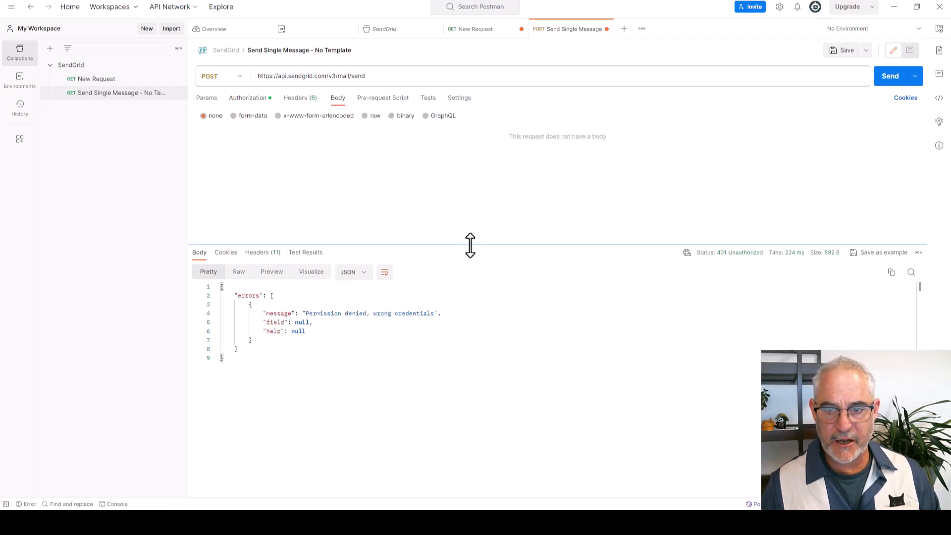
pyautogui.moveTo(471, 246); pyautogui.dragTo(459, 416)
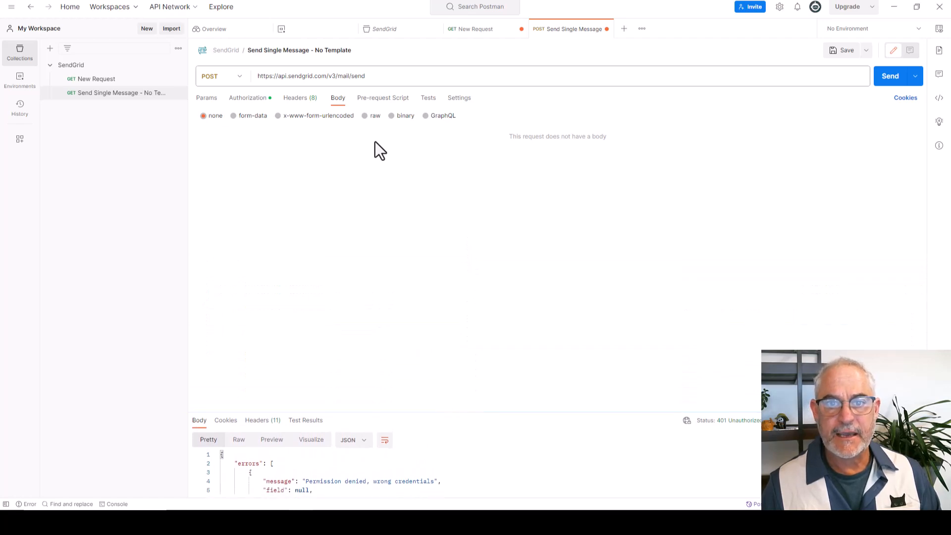
pyautogui.click(364, 117)
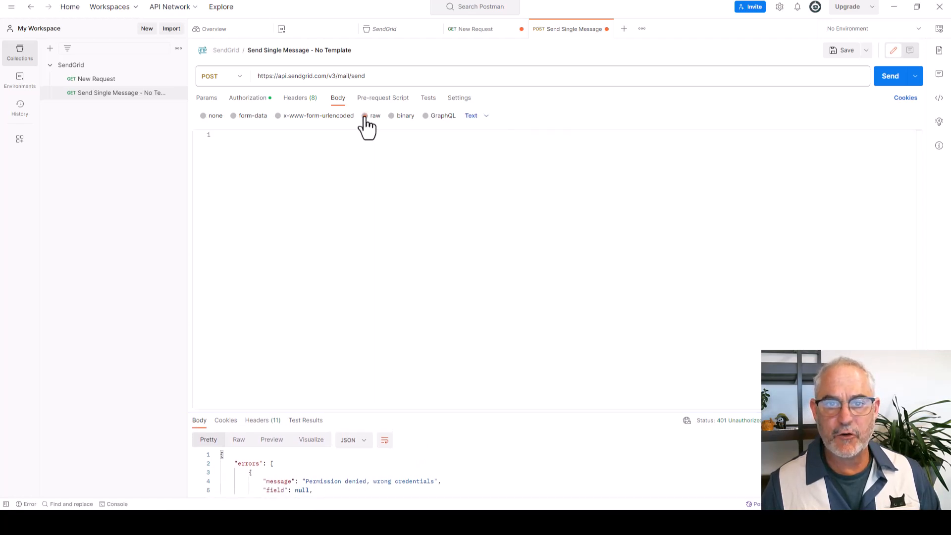
pyautogui.click(477, 118)
pyautogui.click(483, 168)
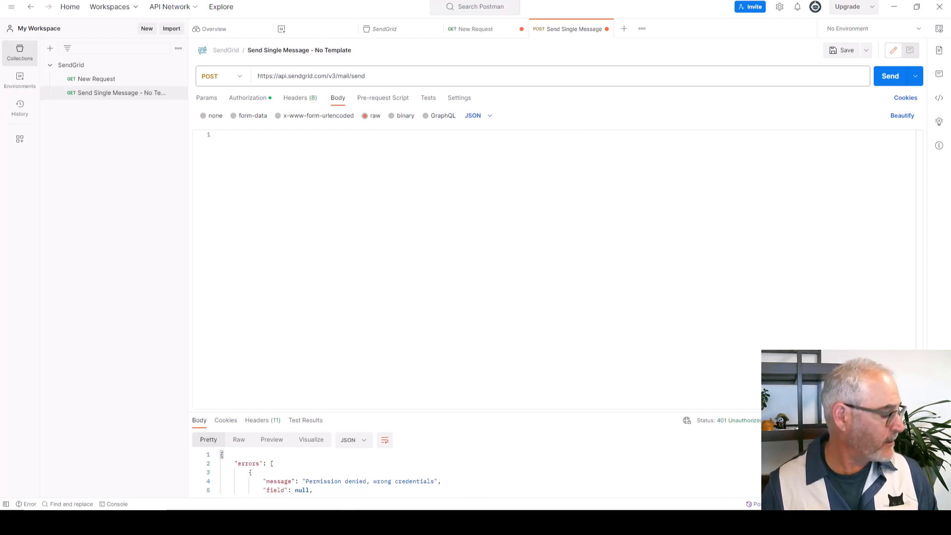
pyautogui.click(233, 140)
pyautogui.hotkey('ctrl', 'v')
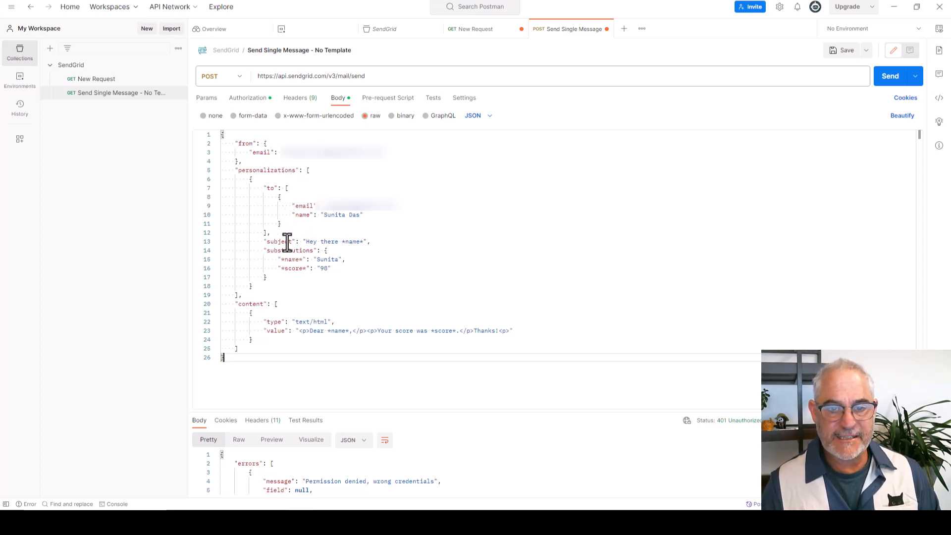
# Examine the *name* placeholder in the subject and the matching *name* entry in the substitutions object.
pyautogui.click(344, 243)
pyautogui.moveTo(345, 243); pyautogui.dragTo(365, 242)
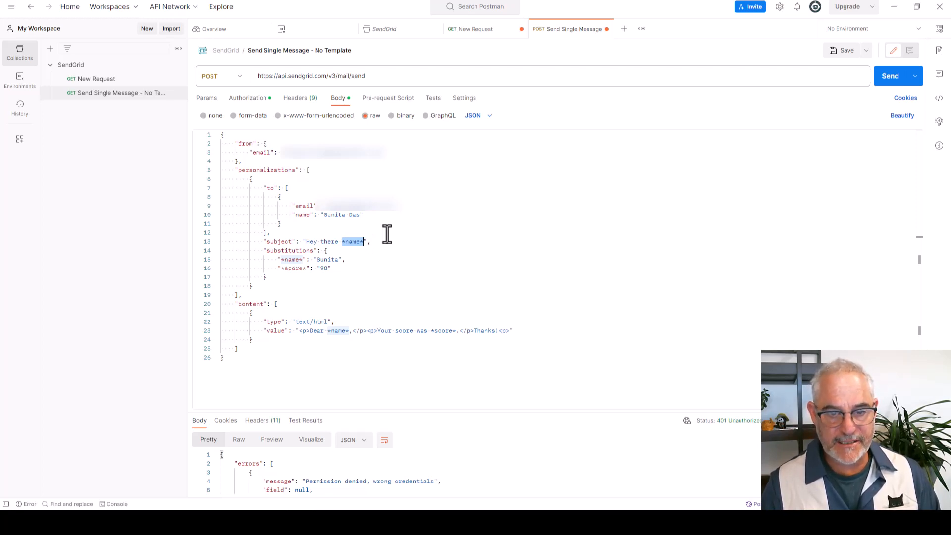
pyautogui.doubleClick(289, 251)
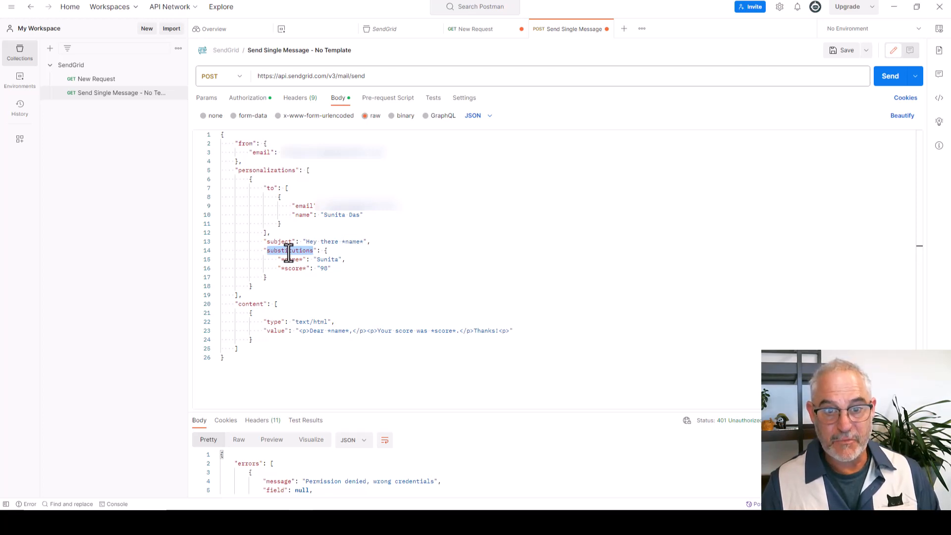
pyautogui.moveTo(278, 259); pyautogui.dragTo(306, 260)
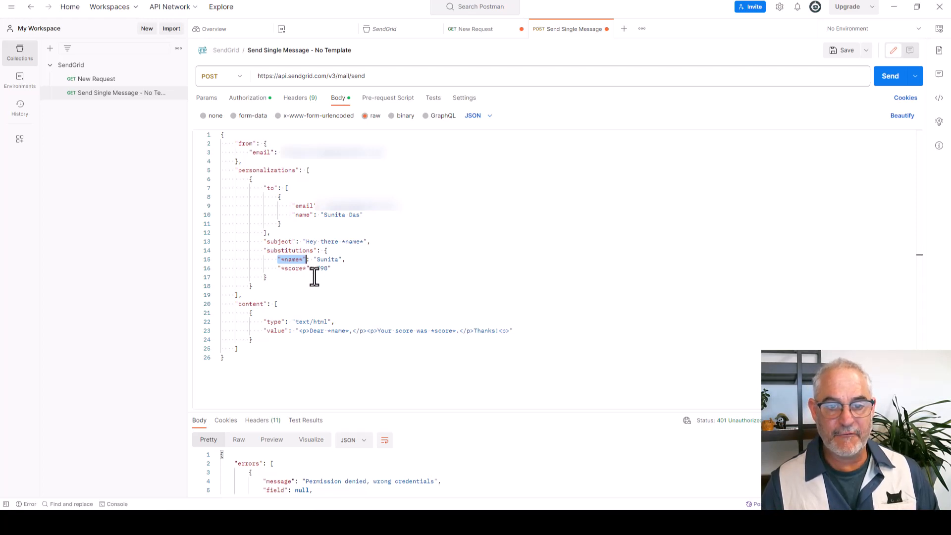
pyautogui.moveTo(311, 259); pyautogui.dragTo(342, 262)
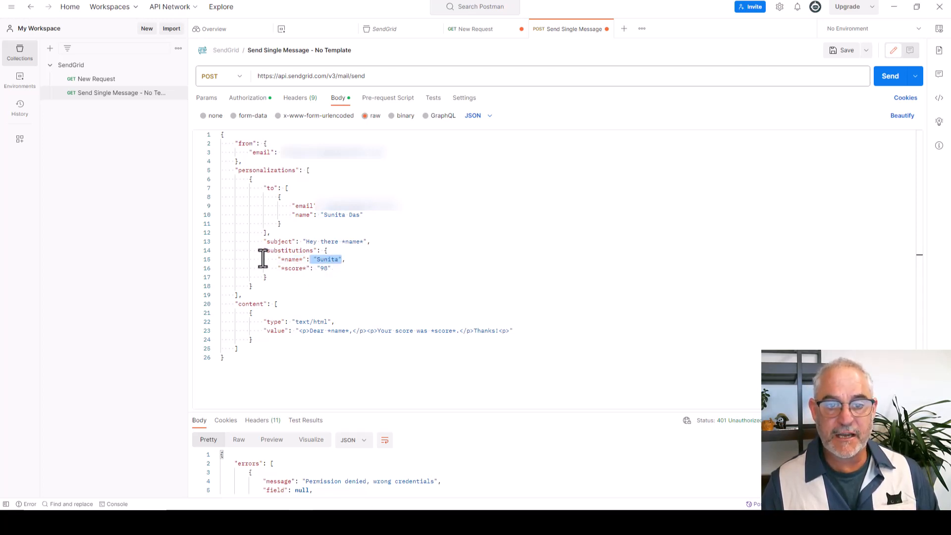
# Try xxx in place of the opening asterisk of the subject's name placeholder, then clear it.
pyautogui.click(342, 241)
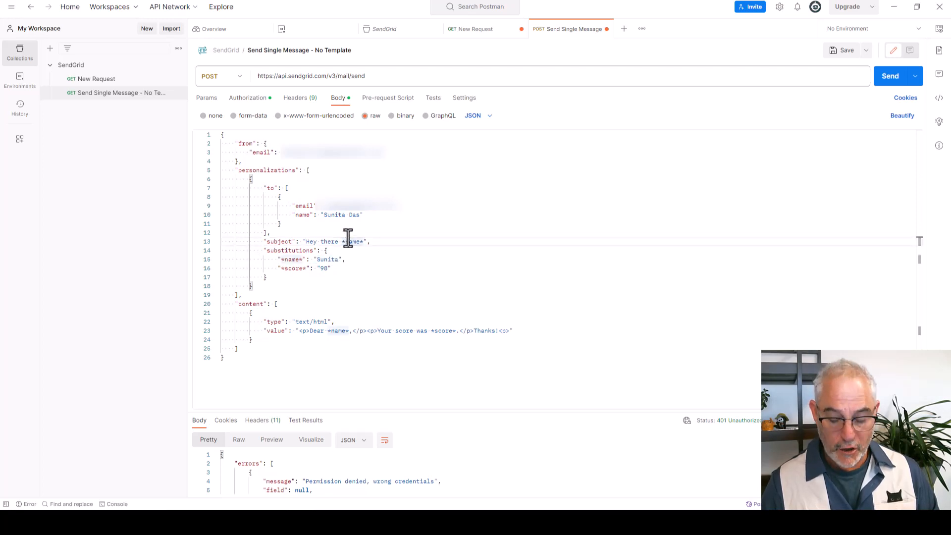
pyautogui.press('BackSpace')
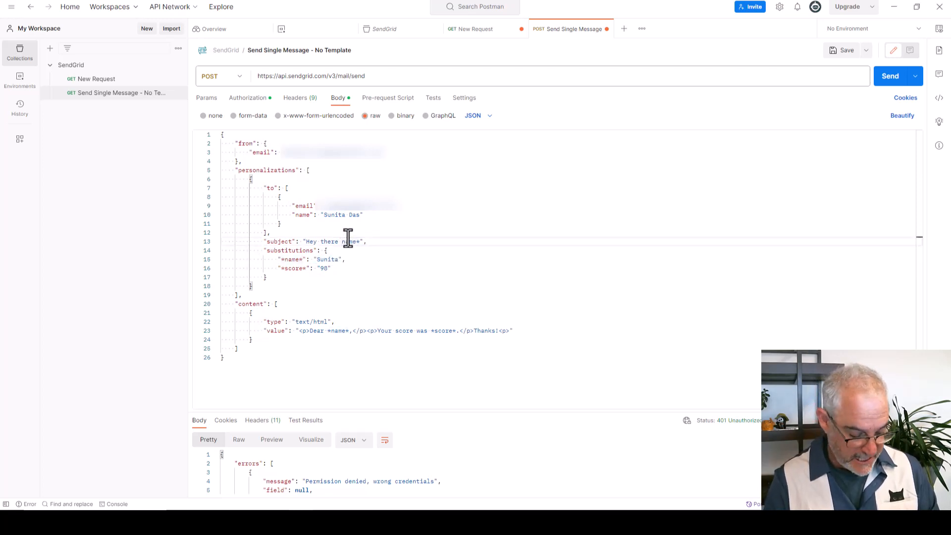
pyautogui.write('xxx')
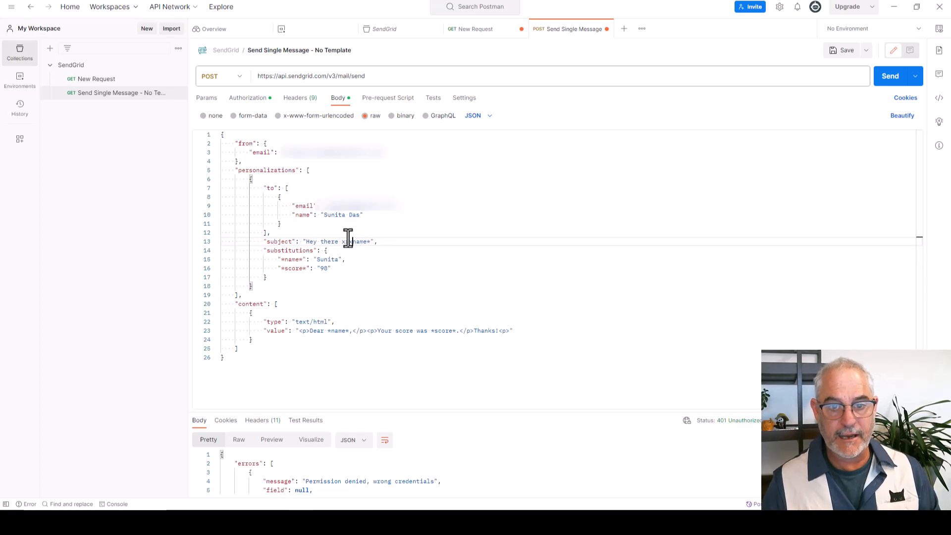
pyautogui.press('BackSpace')
pyautogui.press('BackSpace')
pyautogui.press('BackSpace')
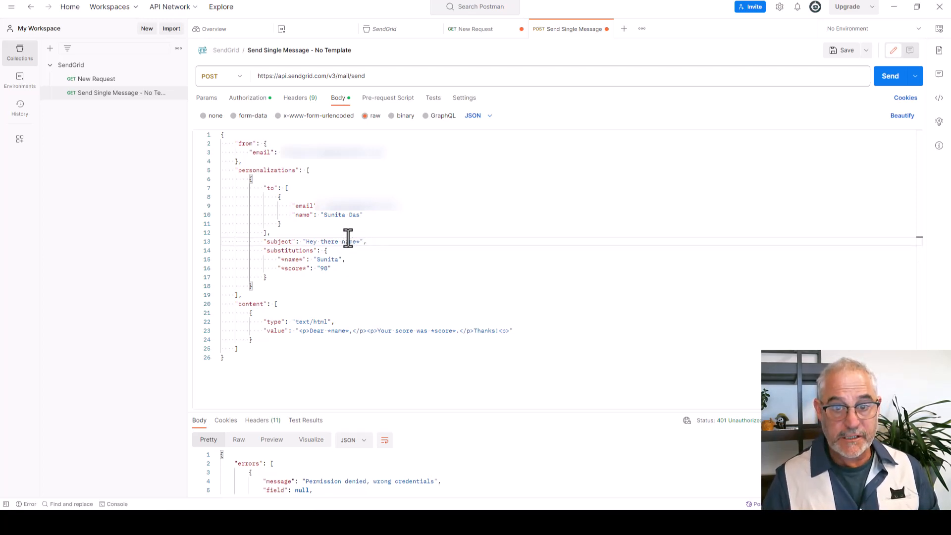
# Remove the closing asterisk from the subject's name placeholder and both asterisks from the name key in substitutions.
pyautogui.click(360, 241)
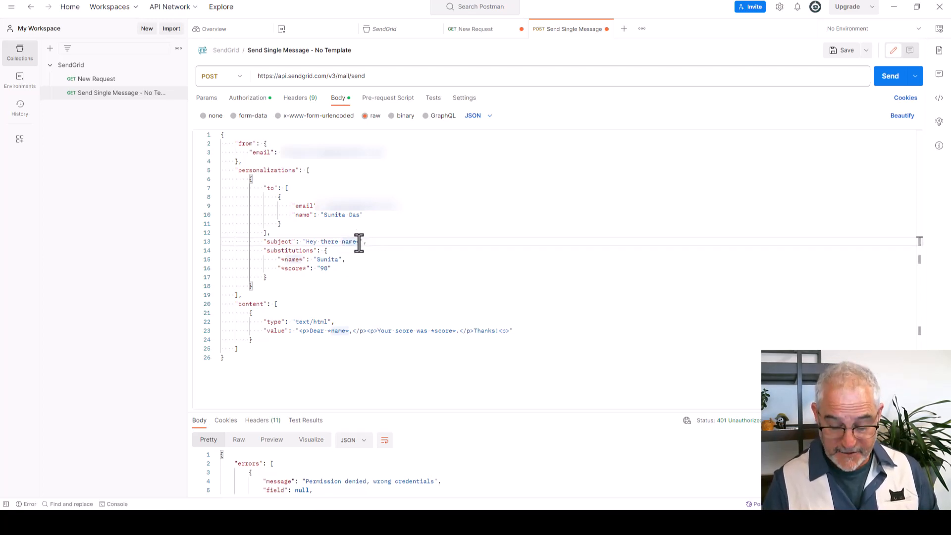
pyautogui.press('BackSpace')
pyautogui.click(283, 259)
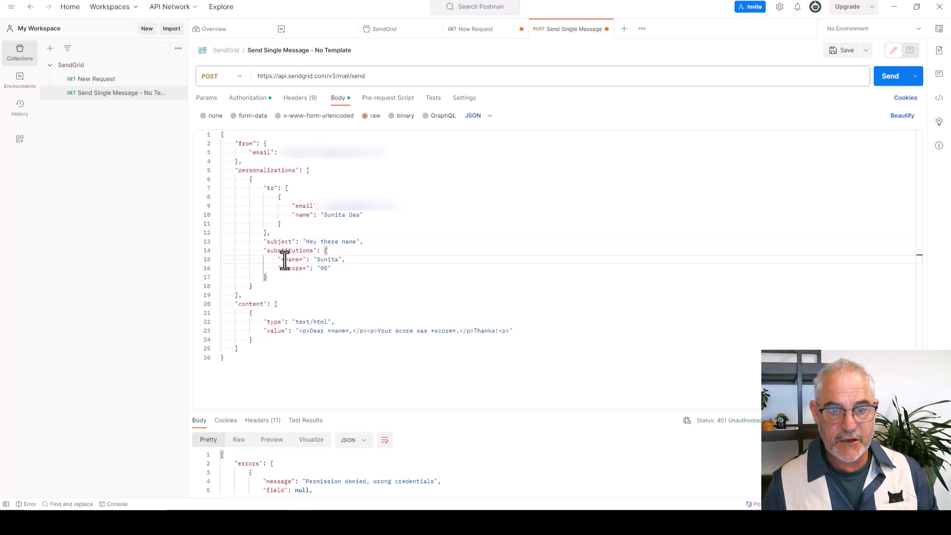
pyautogui.press('BackSpace')
pyautogui.click(300, 259)
pyautogui.press('BackSpace')
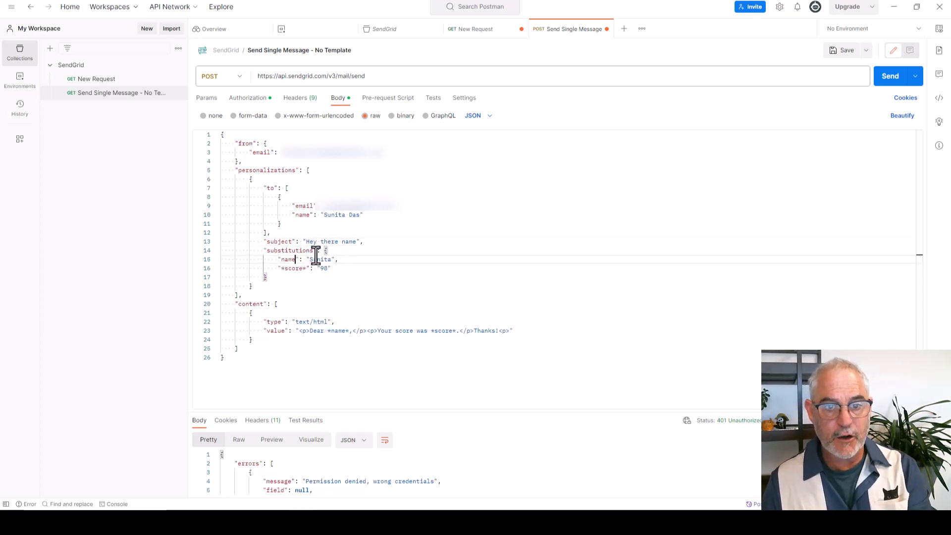
# Put the asterisks back around name in the subject so it reads "Hey there *name*".
pyautogui.click(341, 242)
pyautogui.write('*')
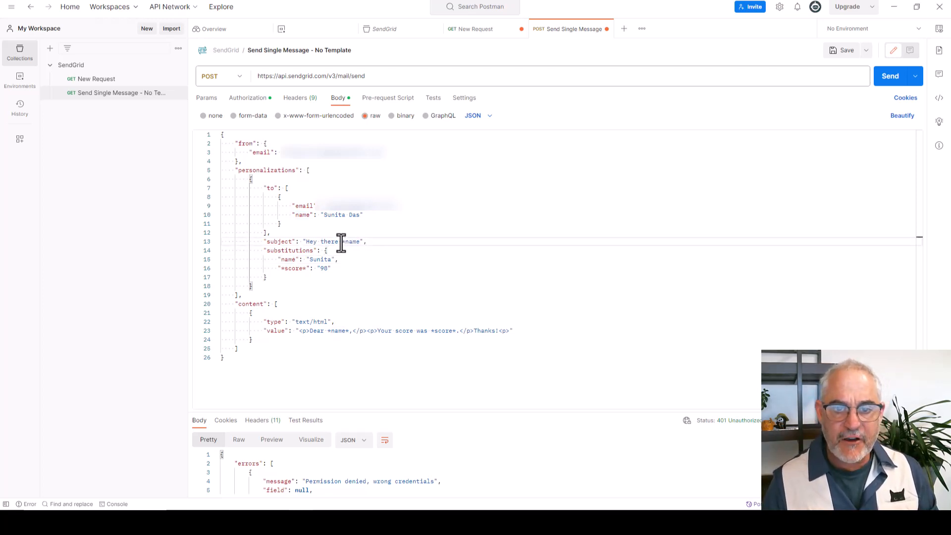
pyautogui.moveTo(359, 242); pyautogui.dragTo(362, 244)
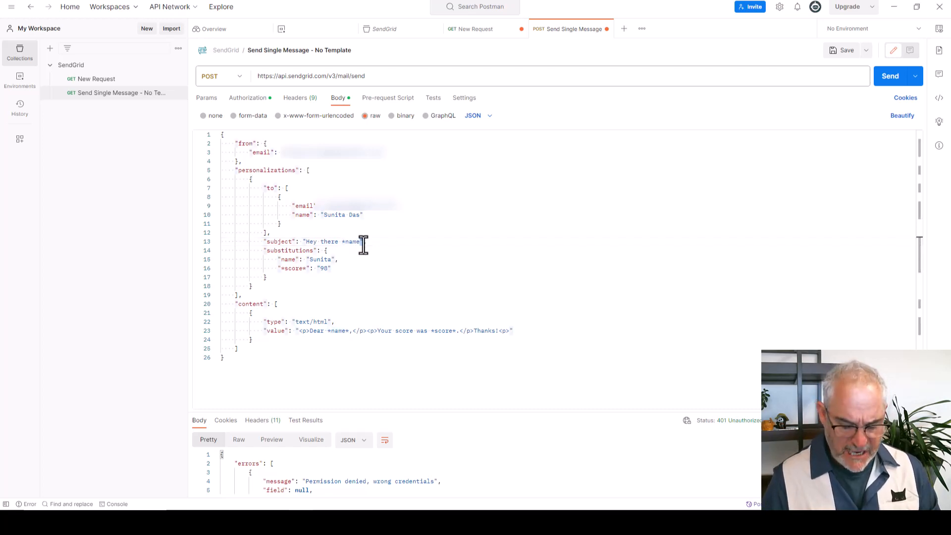
pyautogui.click(359, 243)
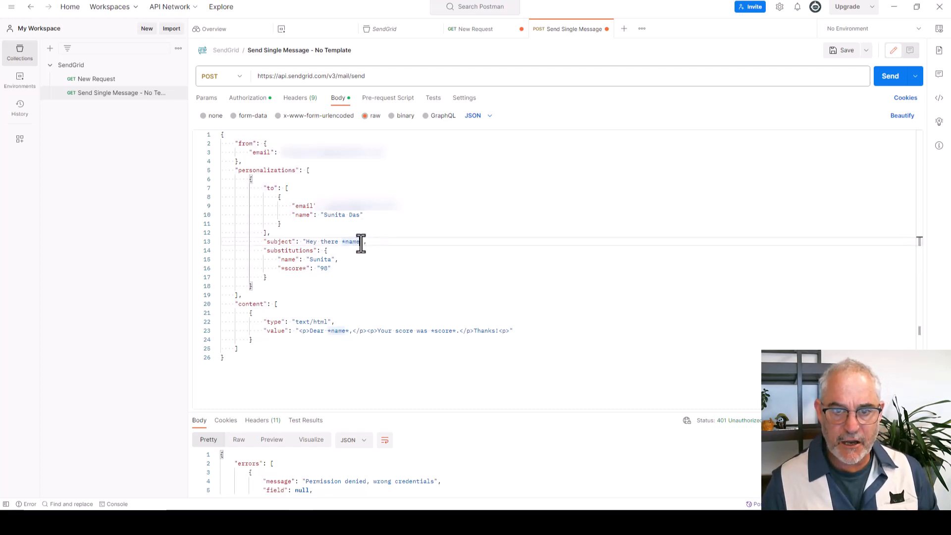
pyautogui.write('*')
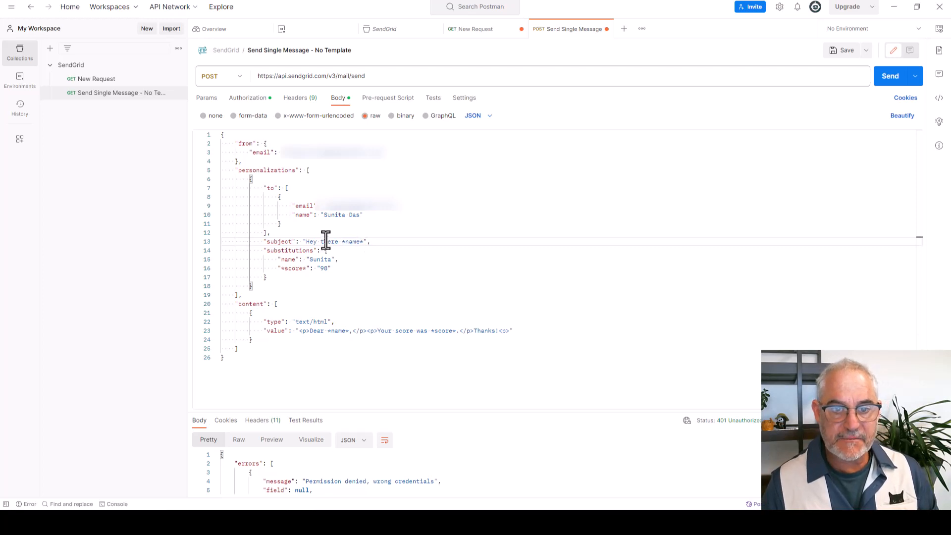
# Put the asterisks back around the name key in the substitutions object so it reads *name*.
pyautogui.click(281, 263)
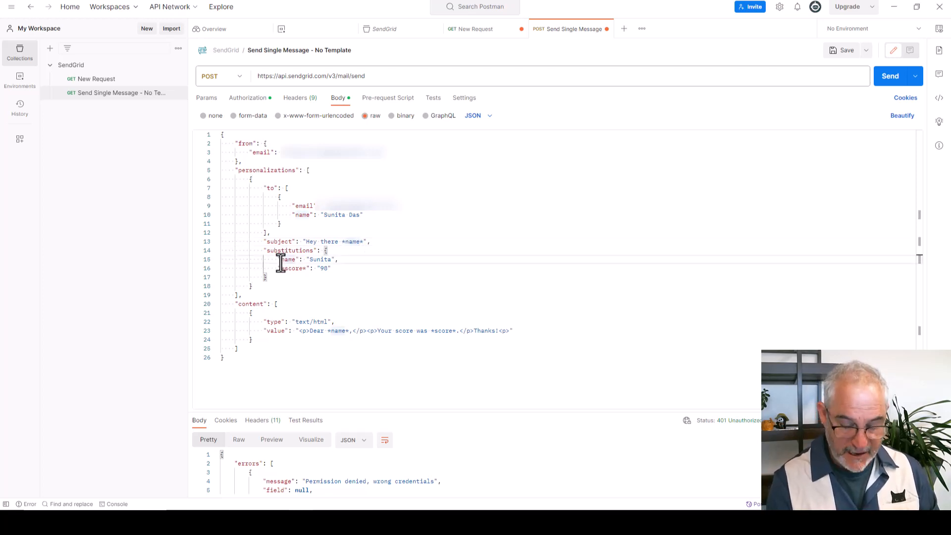
pyautogui.write('*')
pyautogui.click(299, 259)
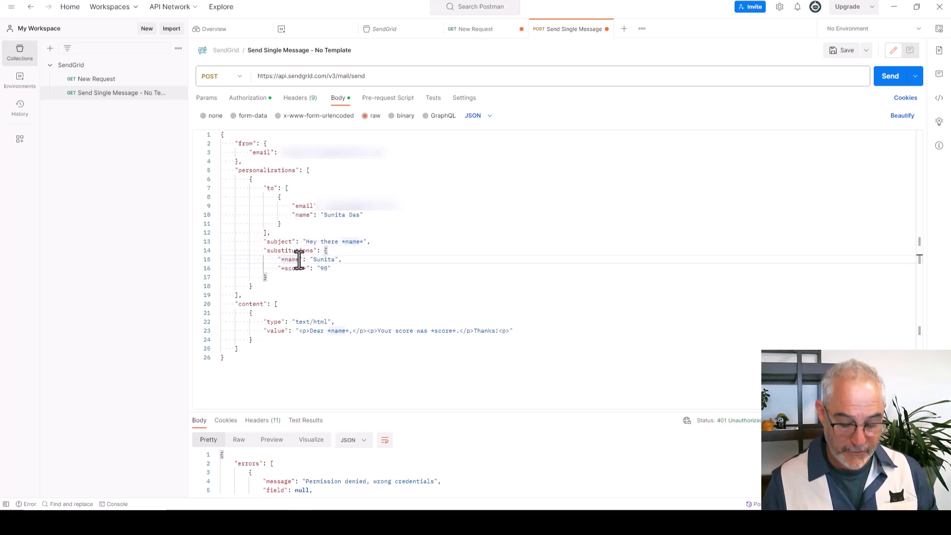
pyautogui.write('*')
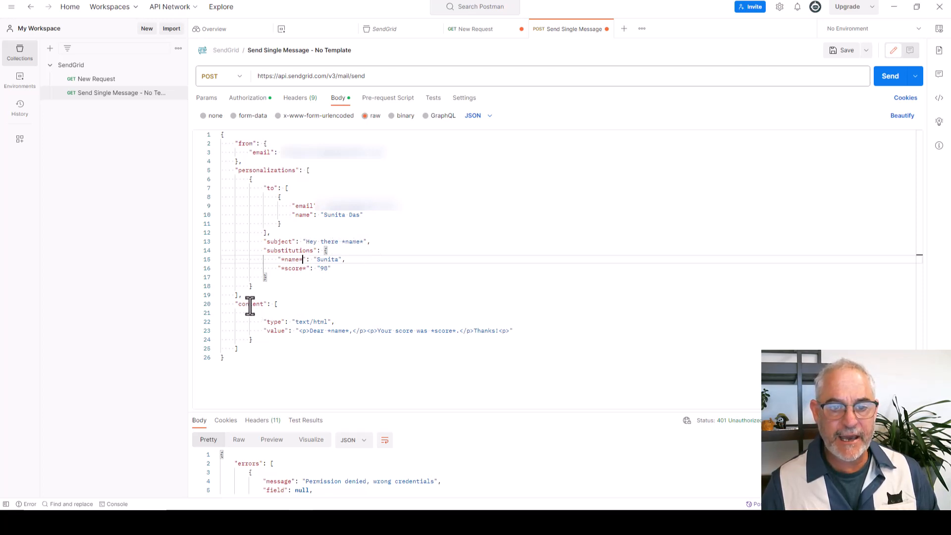
# Examine the content array's text/html type and its HTML value containing the *name* and *score* placeholders.
pyautogui.moveTo(234, 304); pyautogui.dragTo(330, 321)
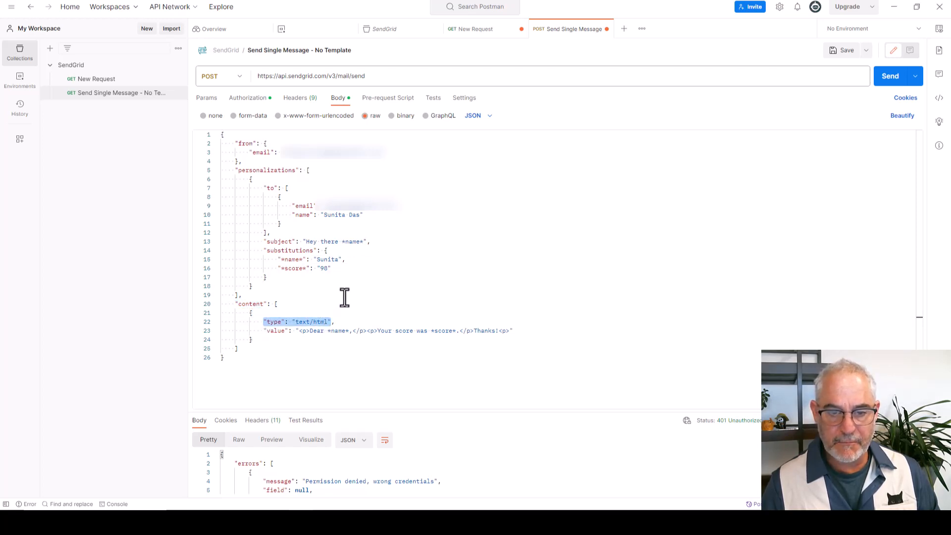
pyautogui.moveTo(263, 331); pyautogui.dragTo(513, 332)
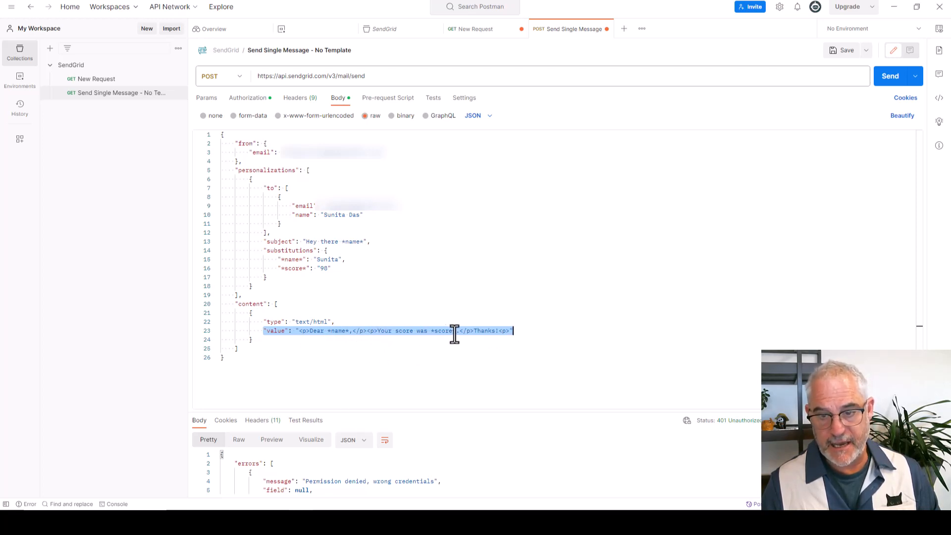
pyautogui.click(263, 342)
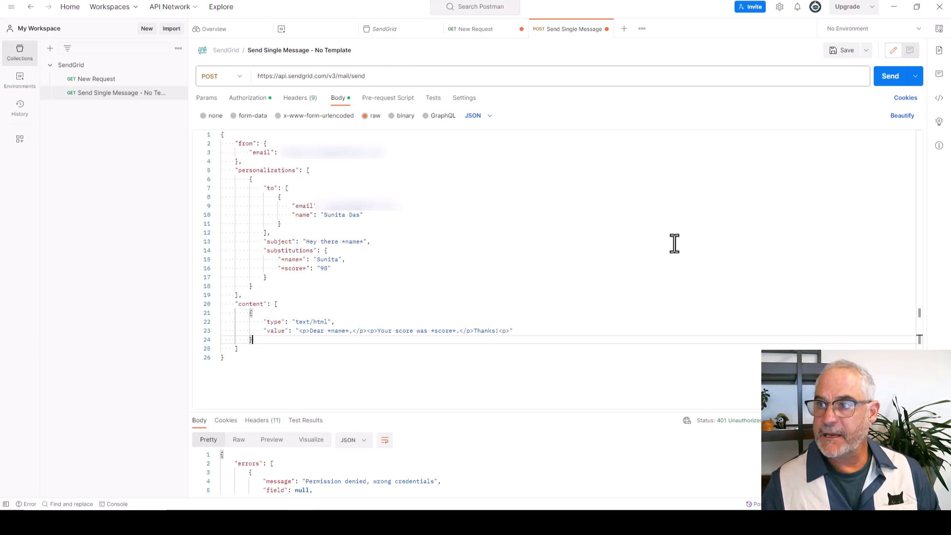
# Send the completed mail/send POST request and bring the received email's Outlook window into view over Postman.
pyautogui.click(889, 81)
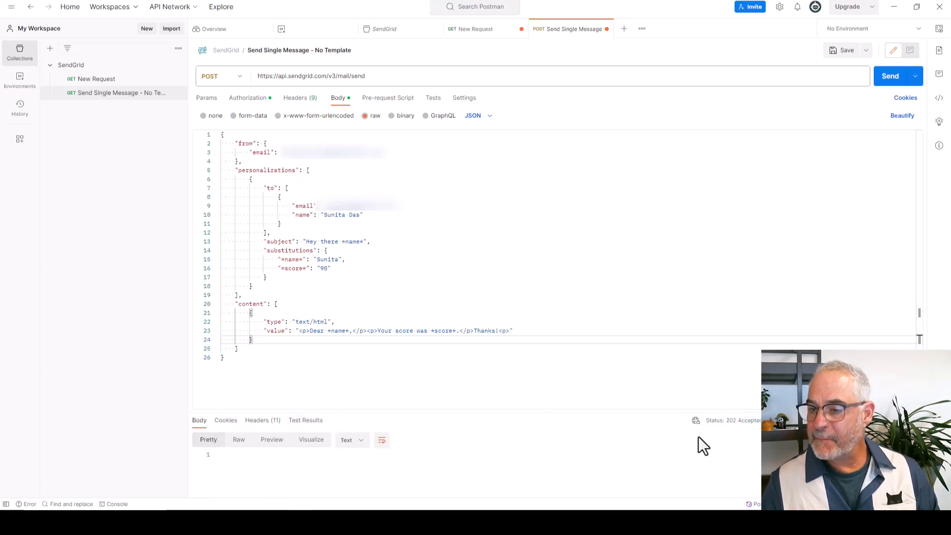
pyautogui.moveTo(729, 425)
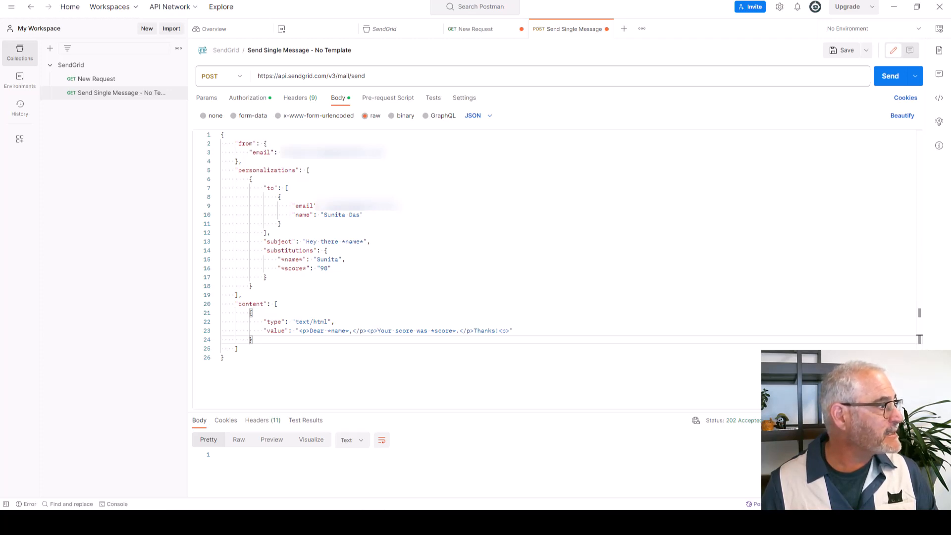
pyautogui.moveTo(0, 62); pyautogui.dragTo(366, 46)
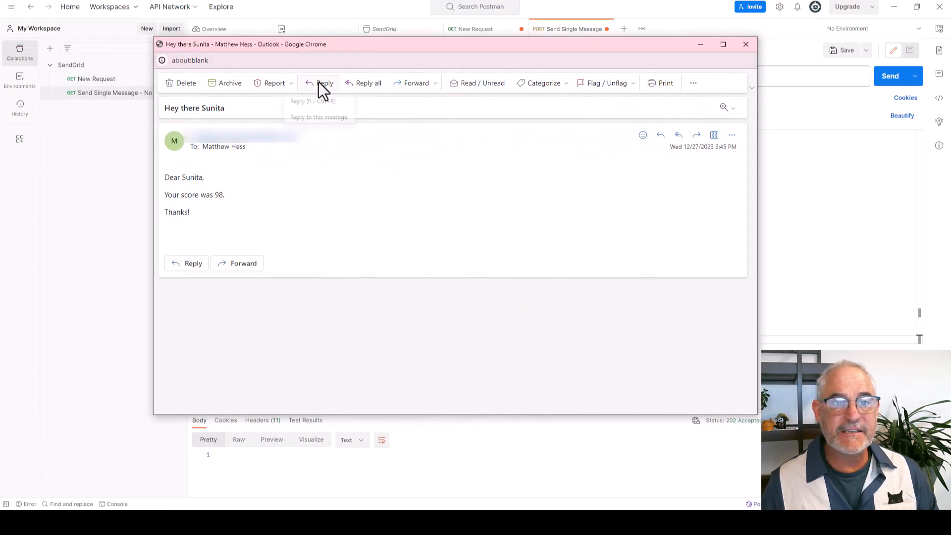